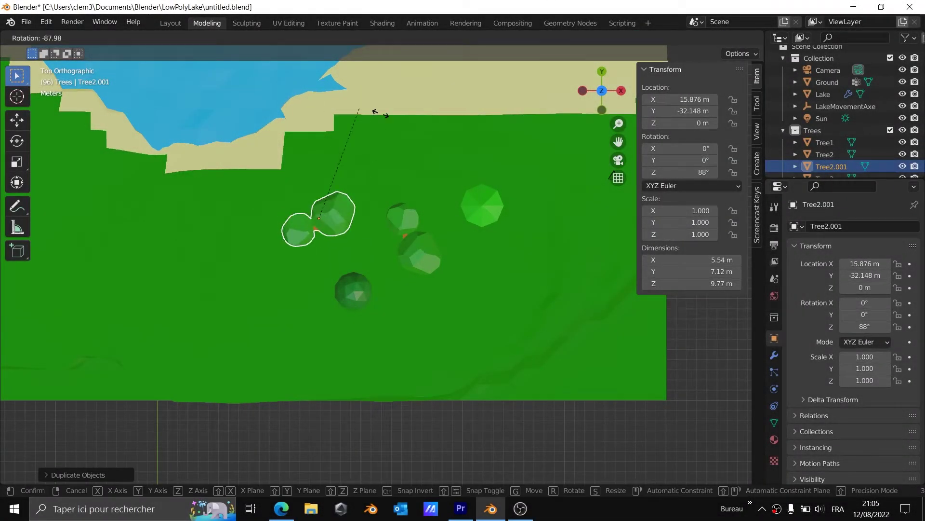
# Duplicate the bright round tree once and the dark round tree twice onto the grass
pyautogui.click(488, 193)
pyautogui.click(488, 191)
pyautogui.hotkey('shift', 'd')
pyautogui.click(299, 275)
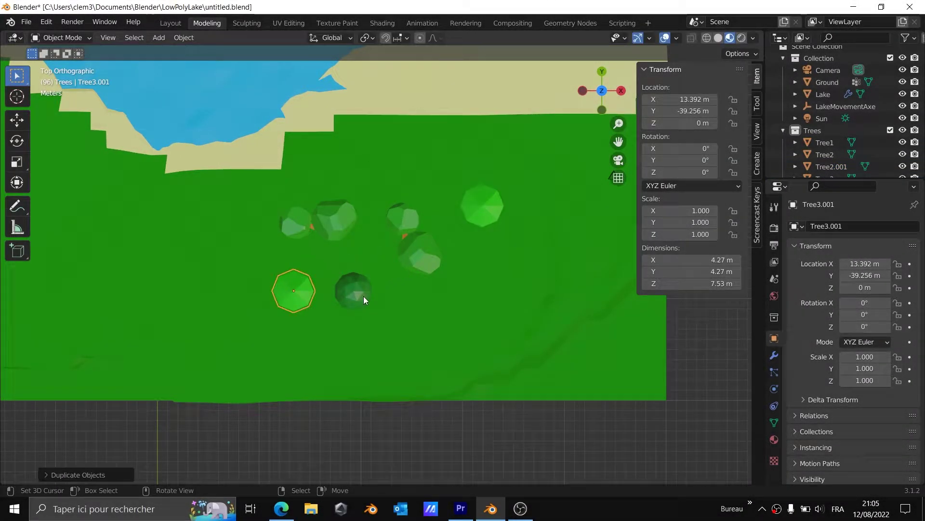
pyautogui.click(364, 296)
pyautogui.hotkey('shift', 'd')
pyautogui.click(391, 185)
pyautogui.hotkey('shift', 'd')
pyautogui.click(259, 239)
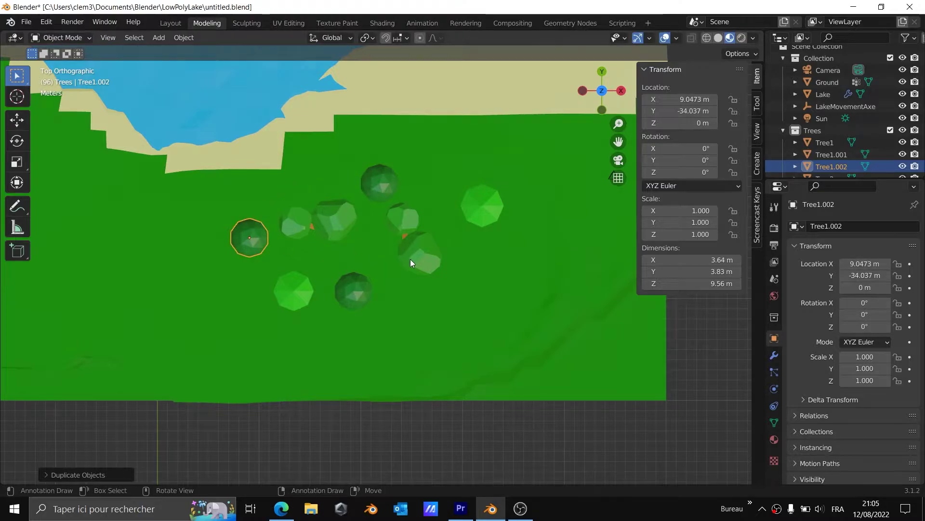
# Add a two-blob tree copy rotated -90° at lower left and a bright tree copy at far left
pyautogui.click(416, 263)
pyautogui.hotkey('shift', 'd')
pyautogui.click(213, 300)
pyautogui.press('r')
pyautogui.click(139, 319)
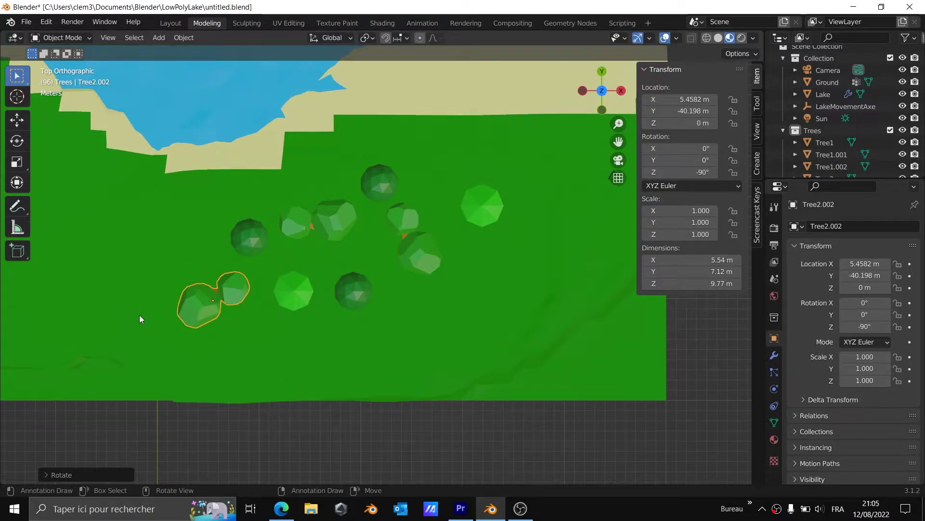
pyautogui.click(493, 201)
pyautogui.hotkey('shift', 'd')
pyautogui.click(188, 238)
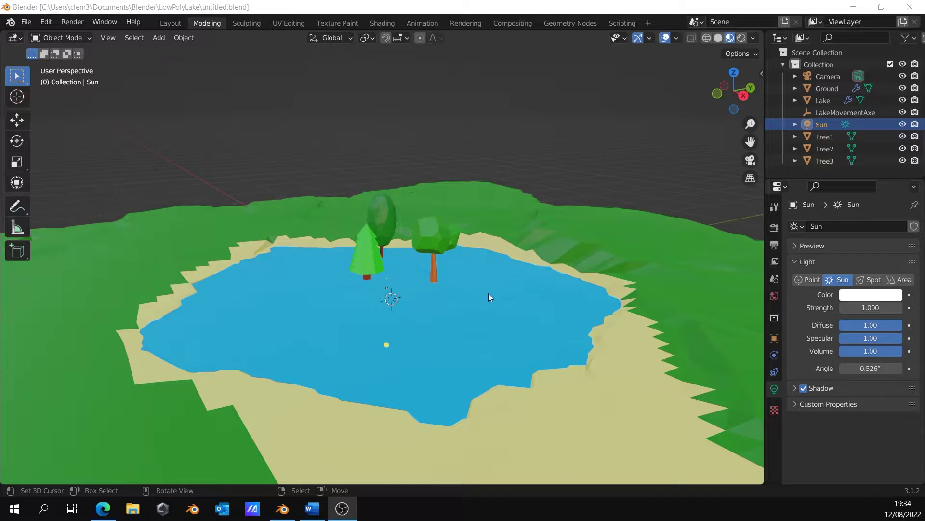
pyautogui.moveTo(488, 295); pyautogui.dragTo(516, 290, button='middle')
pyautogui.scroll(-3, 515, 290)
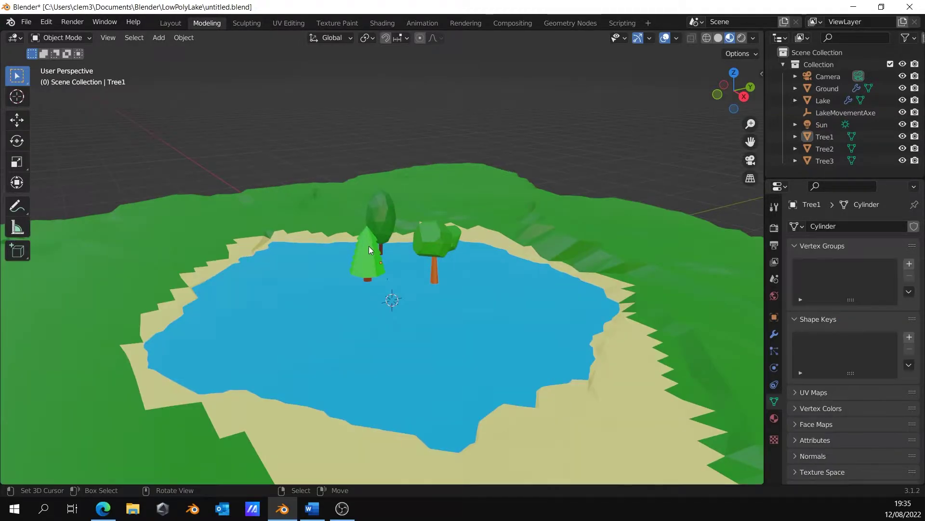
# Create a new collection in the outliner and name it Trees
pyautogui.scroll(2, 369, 245)
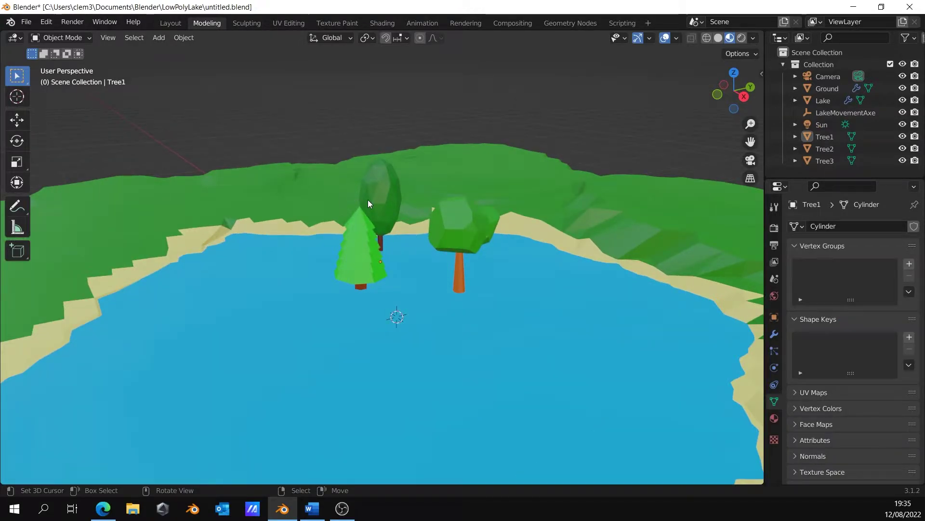
pyautogui.click(360, 228)
pyautogui.click(360, 228)
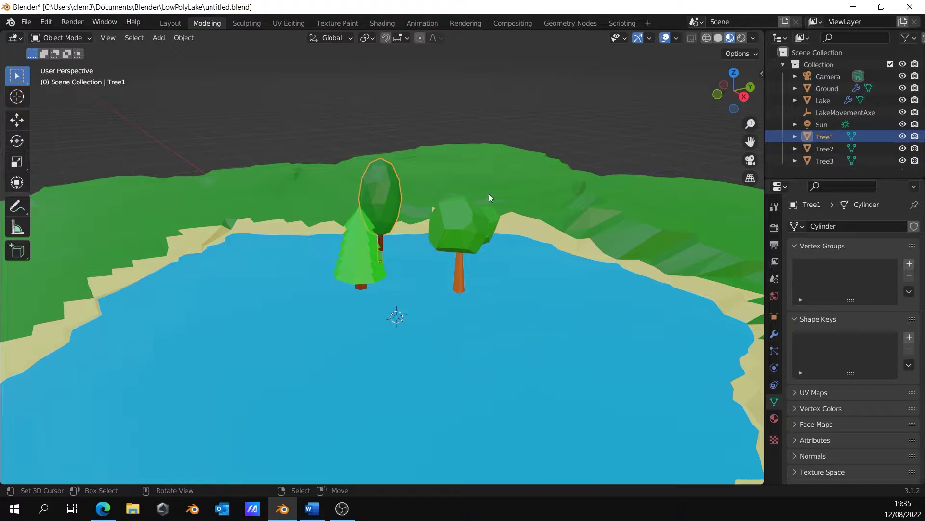
pyautogui.rightClick(801, 170)
pyautogui.click(801, 170)
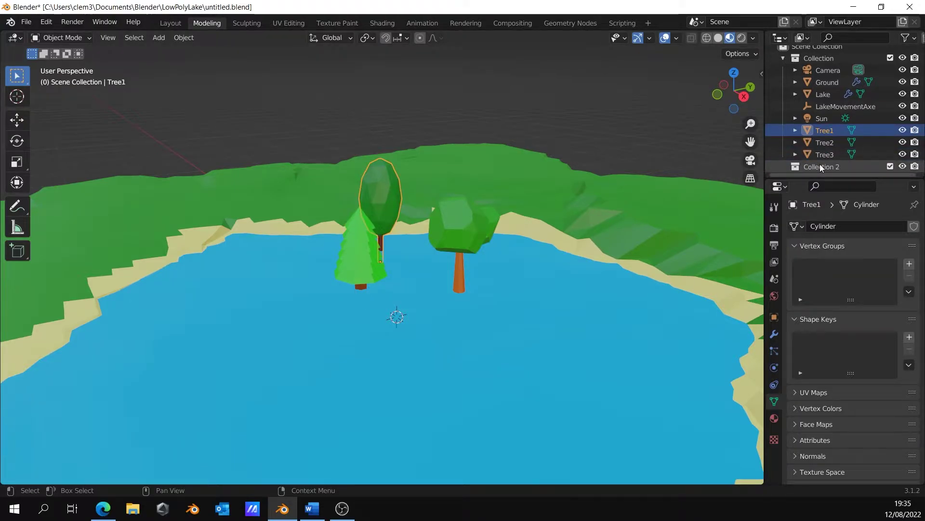
pyautogui.doubleClick(820, 167)
pyautogui.write('Trees')
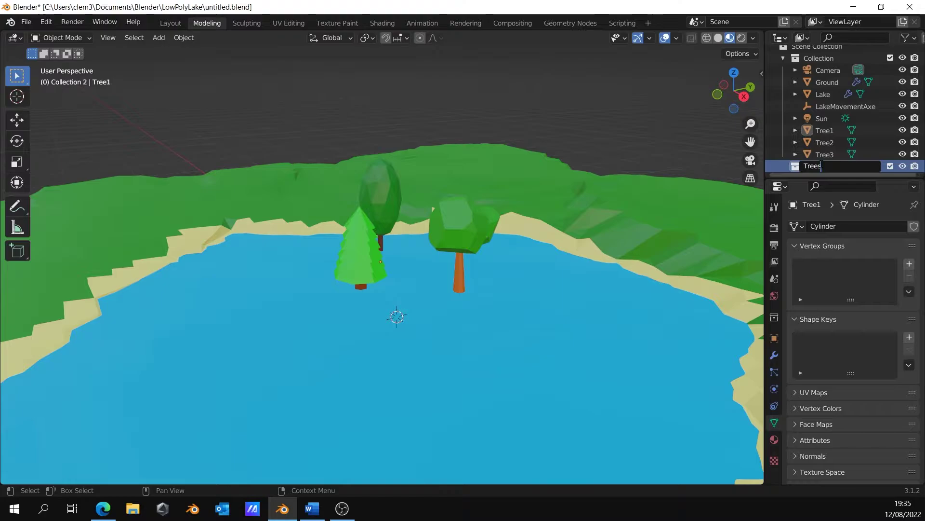
pyautogui.press('Return')
# Move the pine, oval and round trees into the Trees collection
pyautogui.click(366, 235)
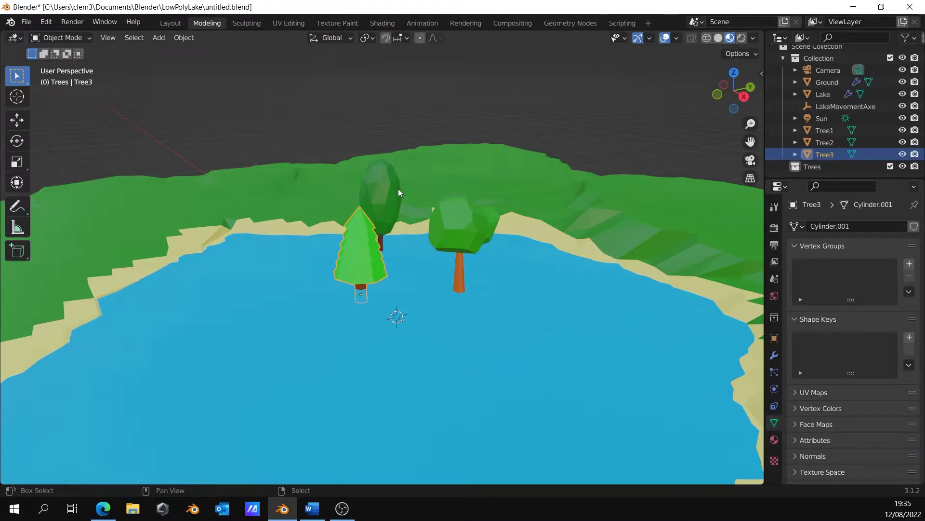
pyautogui.keyDown('shift'); pyautogui.click(398, 189); pyautogui.keyUp('shift')
pyautogui.keyDown('shift'); pyautogui.click(464, 213); pyautogui.keyUp('shift')
pyautogui.press('F3')
pyautogui.write('move to co')
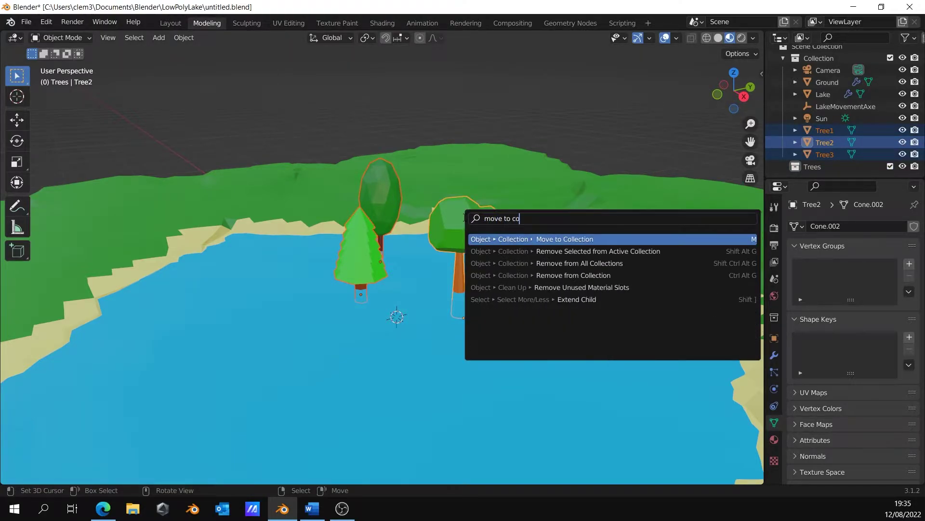
pyautogui.press('Return')
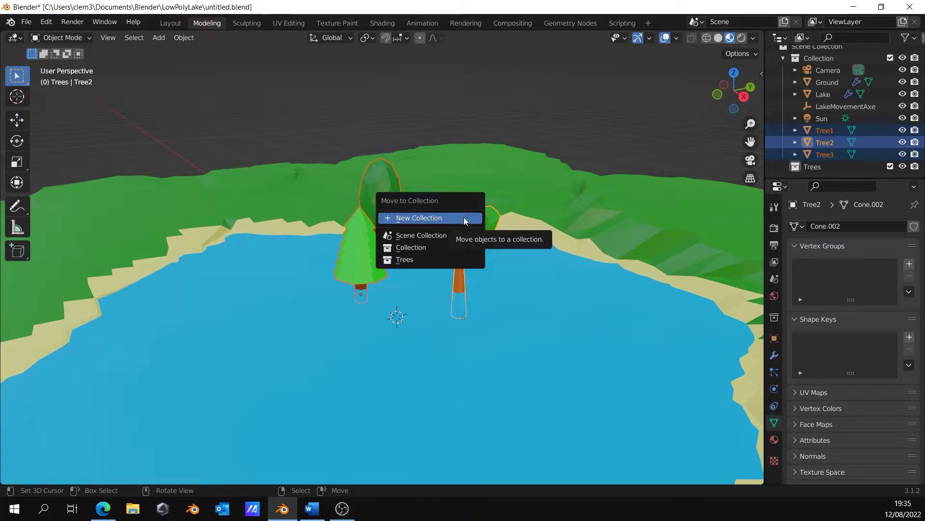
pyautogui.click(450, 259)
# Check each original tree, then select the Ground terrain
pyautogui.scroll(3, 449, 257)
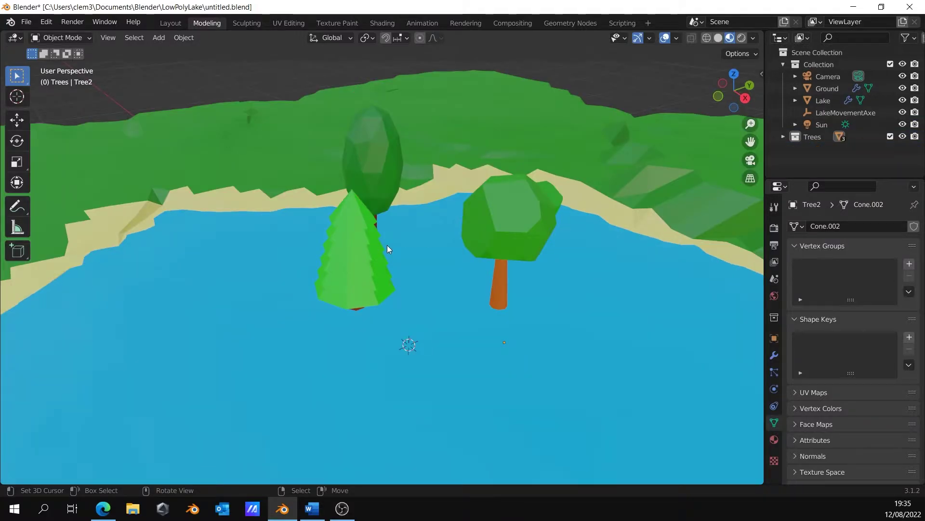
pyautogui.click(364, 254)
pyautogui.click(379, 159)
pyautogui.click(531, 231)
pyautogui.scroll(-3, 521, 212)
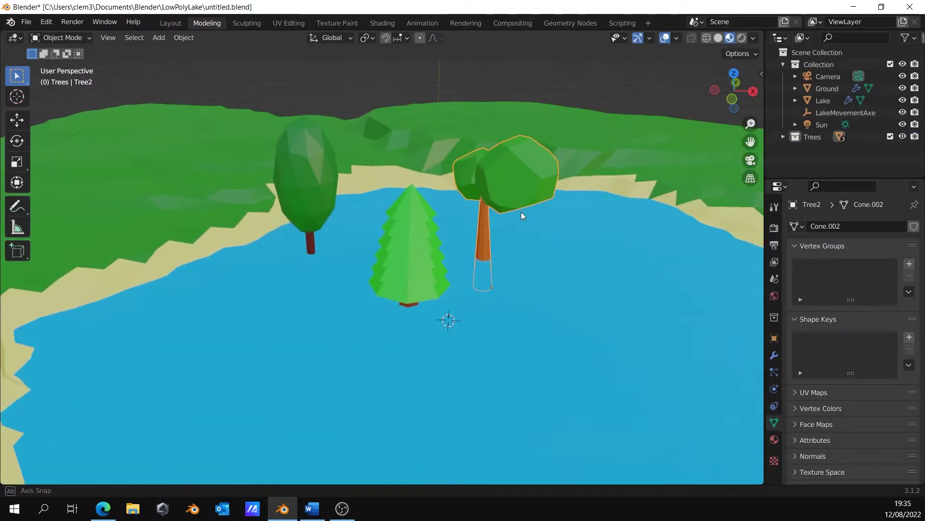
pyautogui.click(456, 210)
pyautogui.scroll(-4, 456, 210)
# Reselect Ground and add the TreeGroup vertex group in Object Data Properties
pyautogui.click(573, 279)
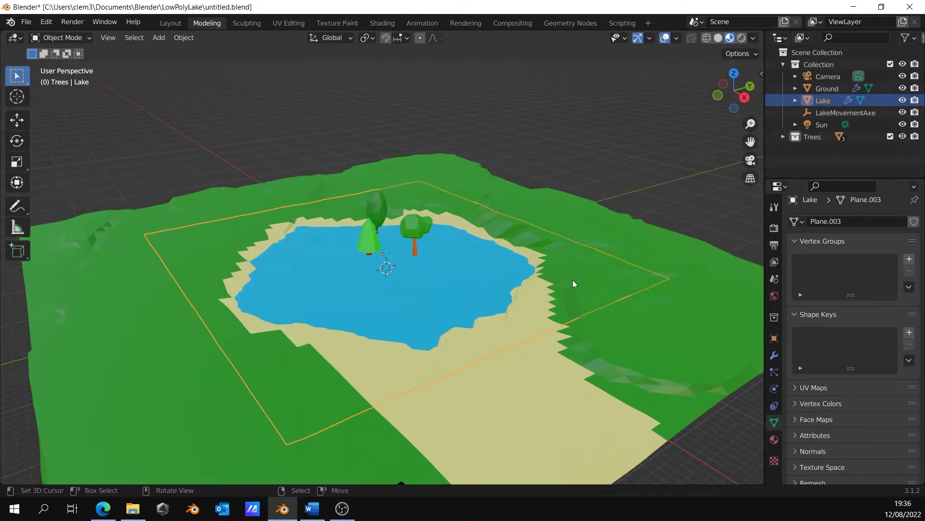
pyautogui.click(661, 325)
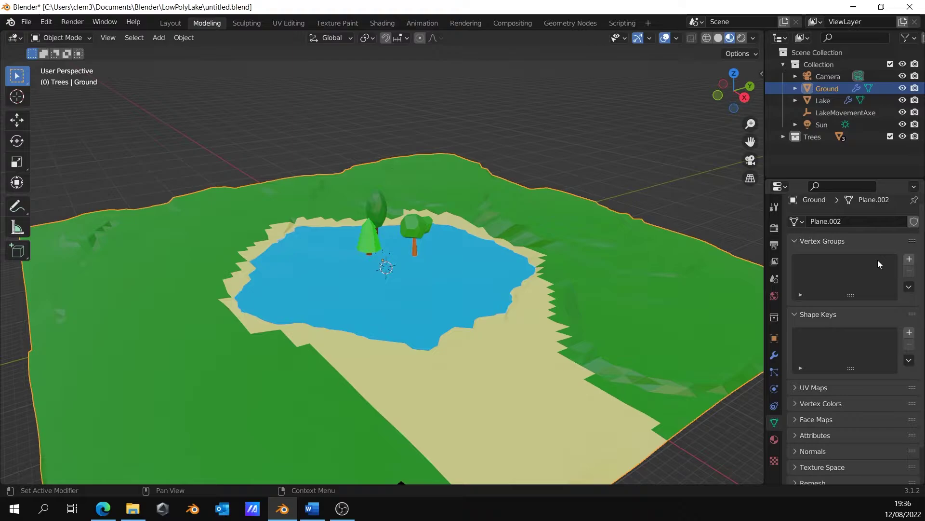
pyautogui.click(909, 260)
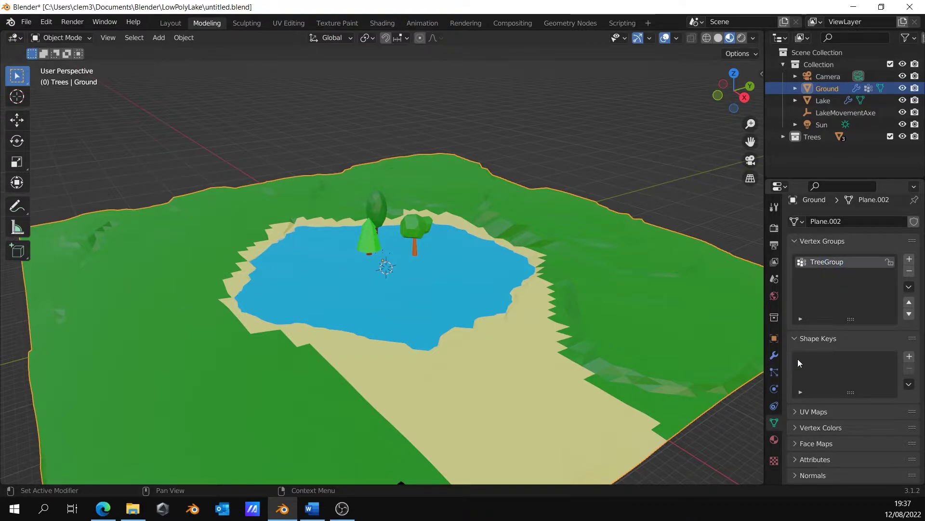
# Add a Hair particle system to Ground, rendered as Collection with Trees as the instance collection
pyautogui.click(773, 374)
pyautogui.click(914, 226)
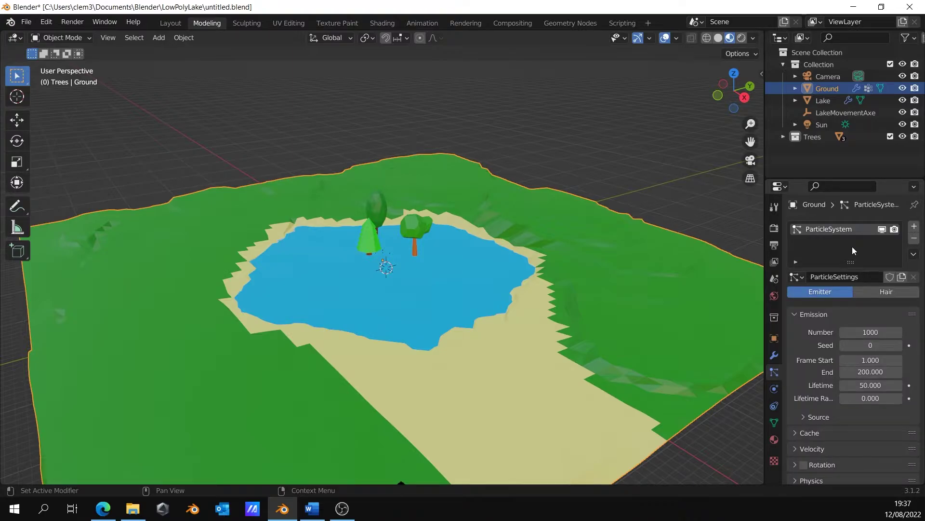
pyautogui.scroll(-2, 854, 247)
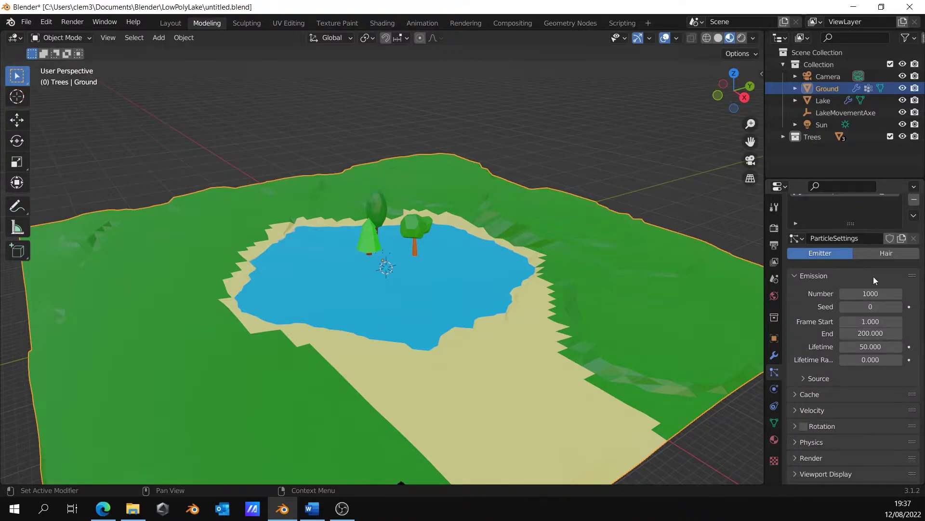
pyautogui.click(890, 252)
pyautogui.scroll(-2, 890, 253)
pyautogui.scroll(-3, 798, 346)
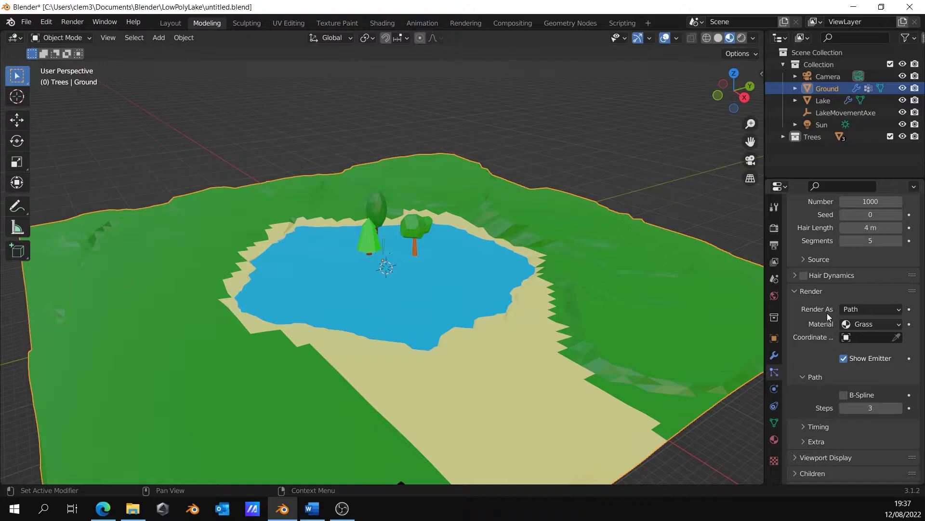
pyautogui.click(873, 310)
pyautogui.click(837, 364)
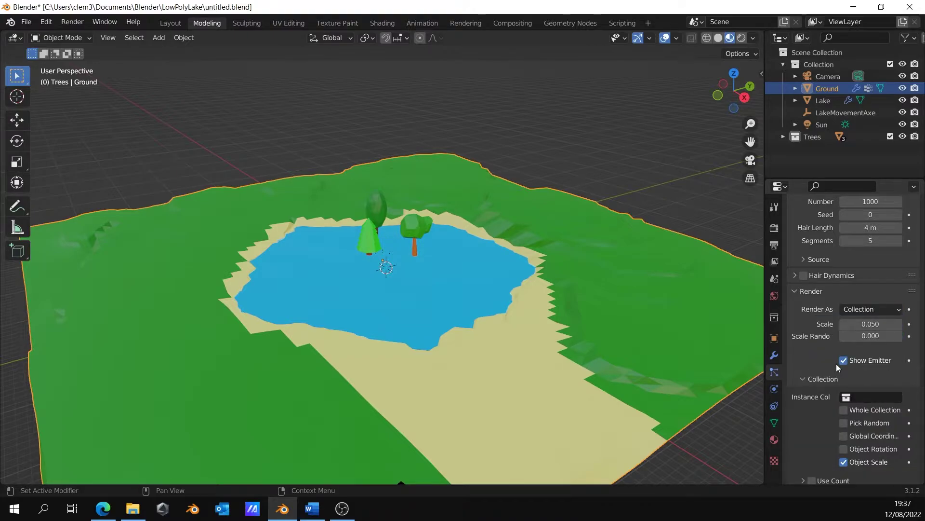
pyautogui.scroll(-2, 819, 371)
pyautogui.click(861, 360)
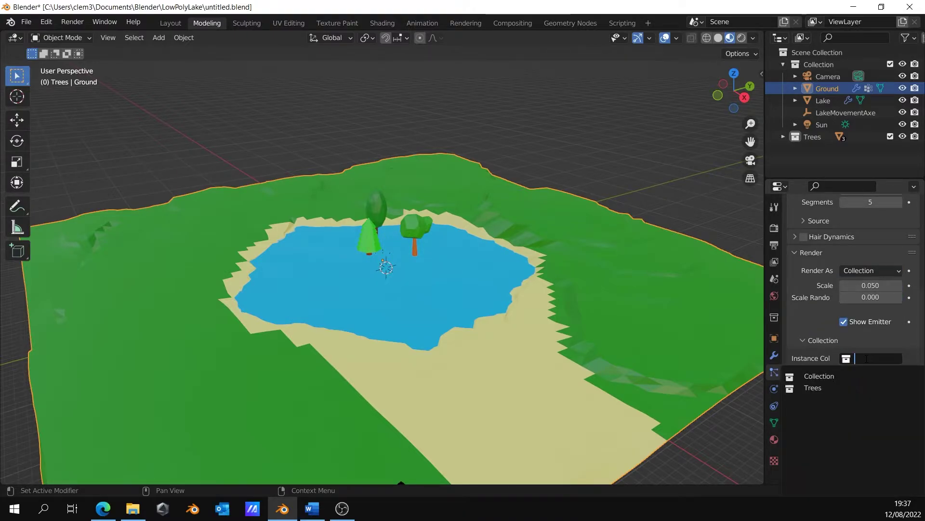
pyautogui.click(829, 389)
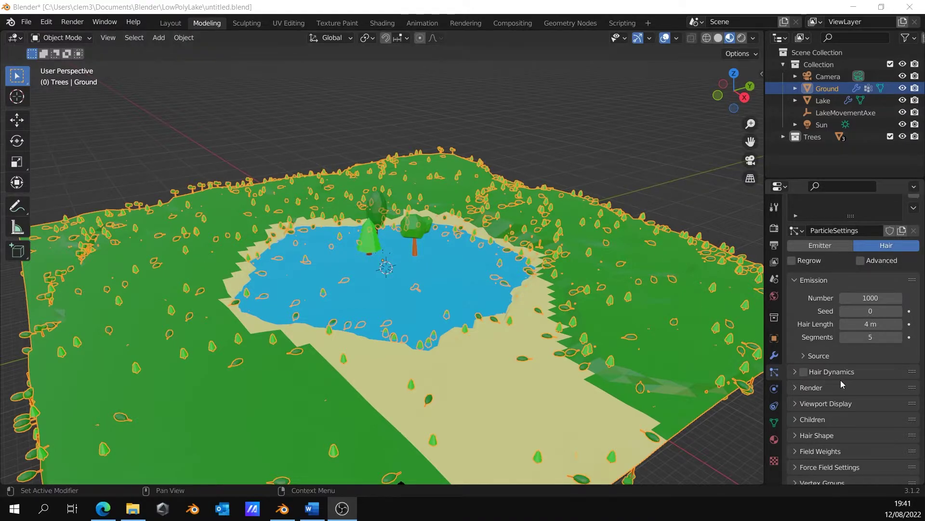
# Set the particle system's Density vertex group to TreeGroup
pyautogui.scroll(-2, 803, 430)
pyautogui.click(797, 444)
pyautogui.scroll(-5, 828, 433)
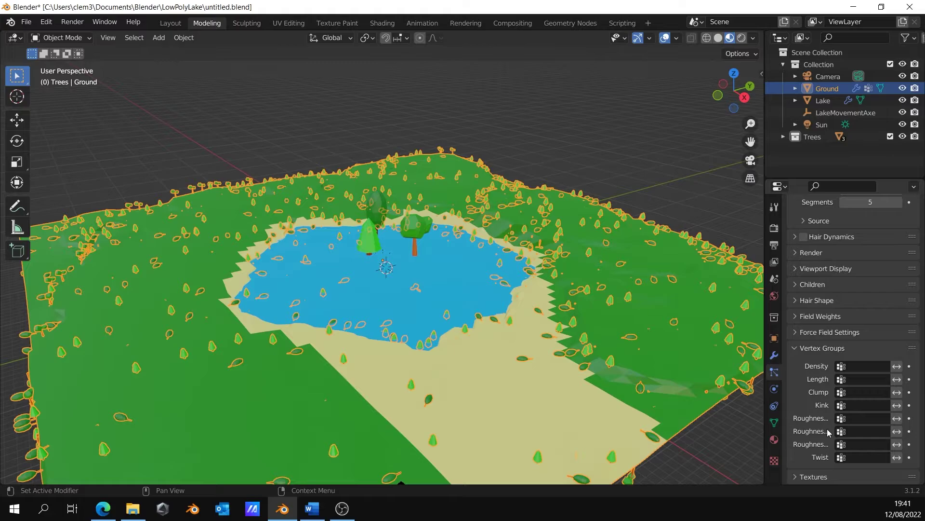
pyautogui.click(856, 370)
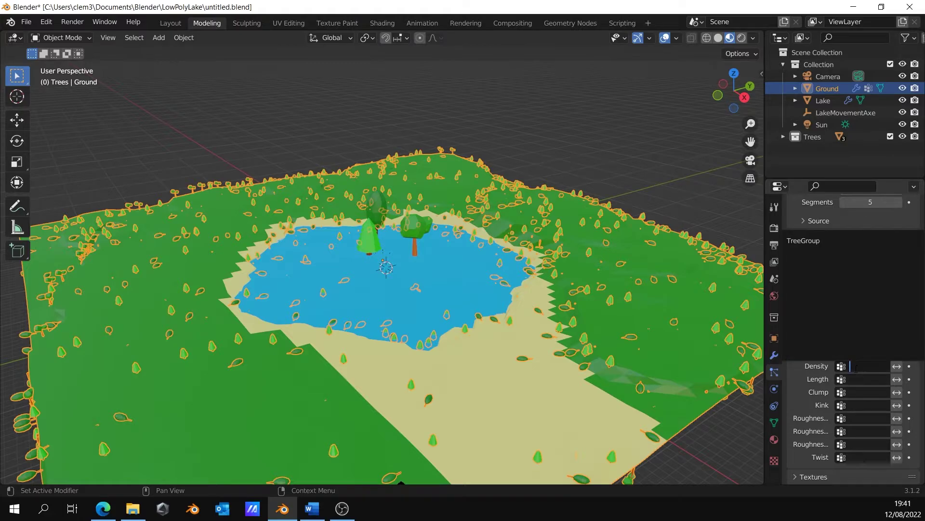
pyautogui.click(806, 241)
pyautogui.click(60, 38)
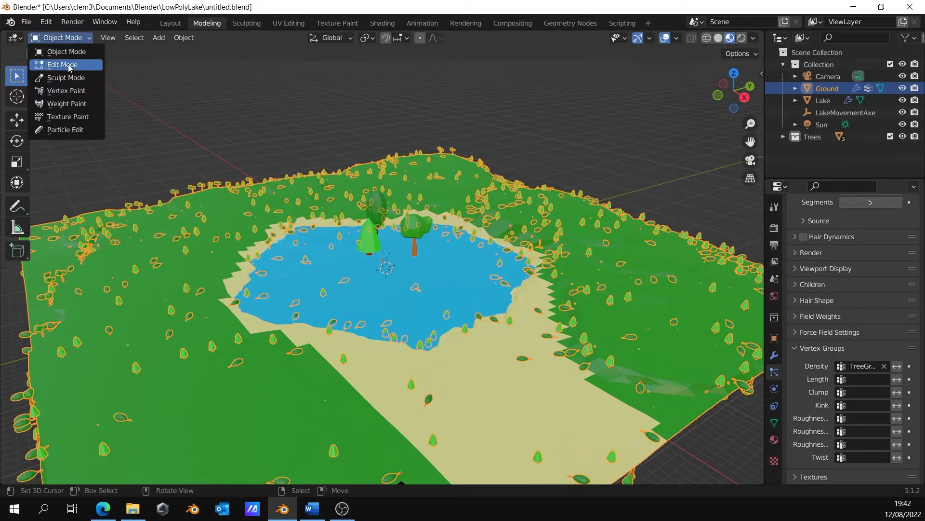
# Put Ground into Edit Mode with face selection and show its vertex groups
pyautogui.click(57, 64)
pyautogui.scroll(-1, 246, 137)
pyautogui.click(126, 38)
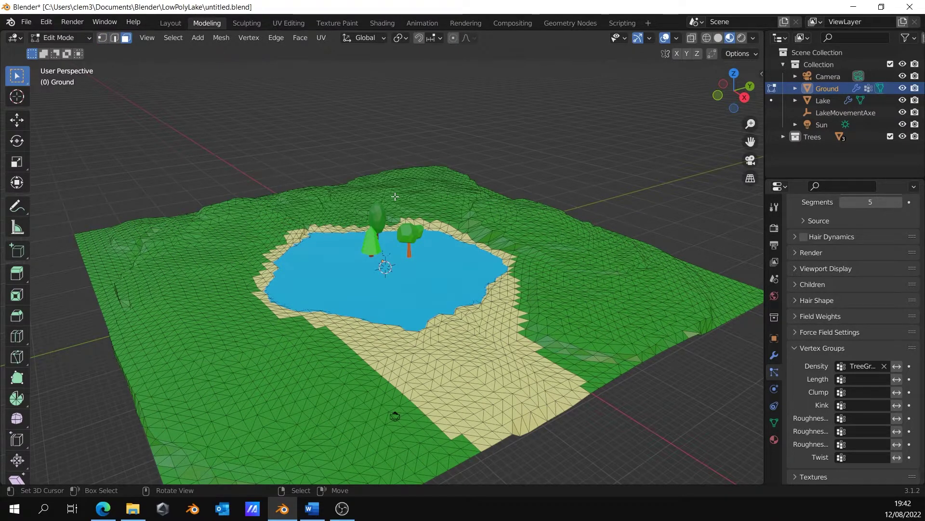
pyautogui.click(774, 423)
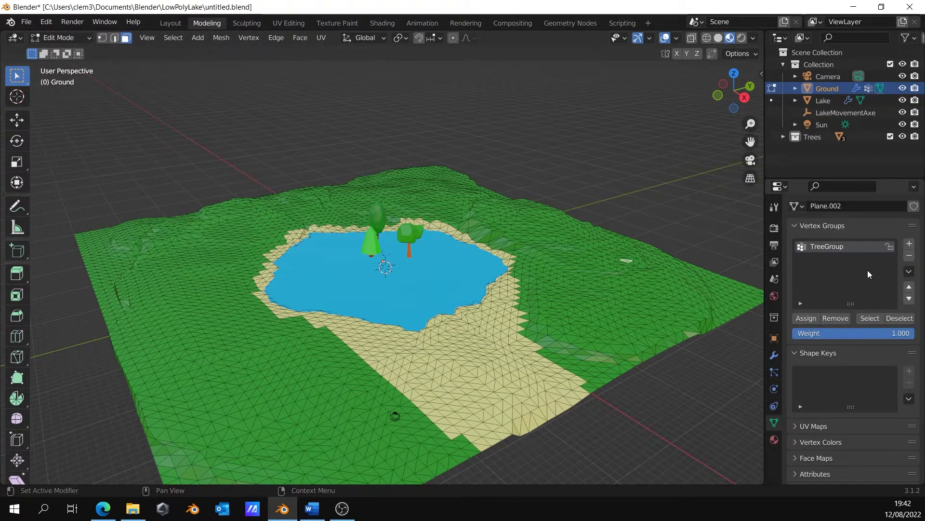
# In top view, circle-select the green grass faces around the lake
pyautogui.press('KP_7')
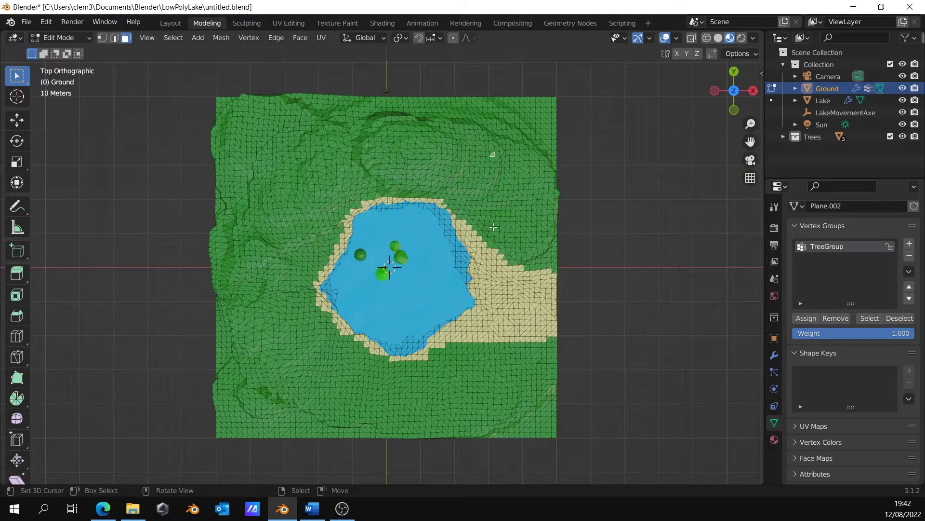
pyautogui.press('c')
pyautogui.moveTo(511, 188)
pyautogui.mouseDown()
pyautogui.moveTo(386, 146)
pyautogui.moveTo(289, 192)
pyautogui.moveTo(265, 327)
pyautogui.moveTo(297, 352)
pyautogui.moveTo(527, 409)
pyautogui.moveTo(306, 423)
pyautogui.moveTo(223, 281)
pyautogui.moveTo(264, 125)
pyautogui.moveTo(576, 144)
pyautogui.moveTo(530, 232)
pyautogui.mouseUp()
pyautogui.press('Escape')
pyautogui.scroll(5, 479, 143)
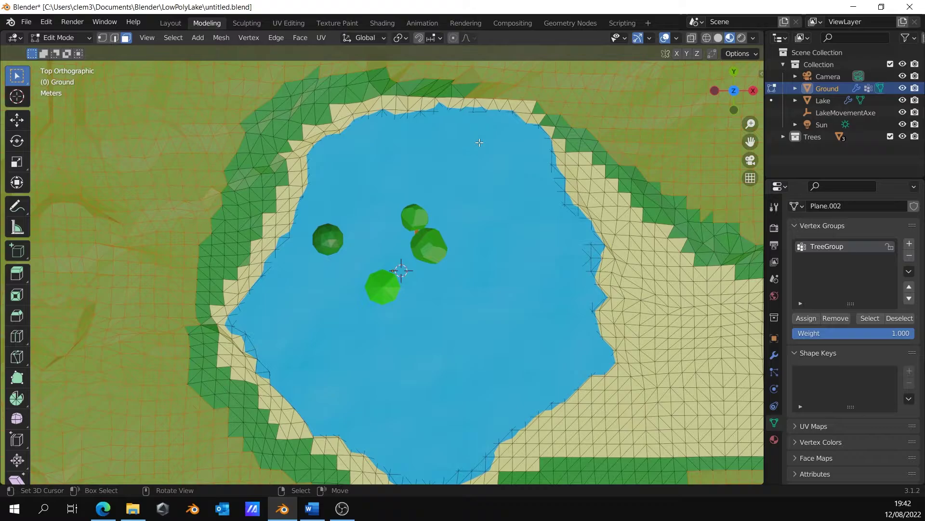
pyautogui.scroll(-6, 479, 143)
pyautogui.moveTo(479, 143); pyautogui.dragTo(476, 230, button='middle')
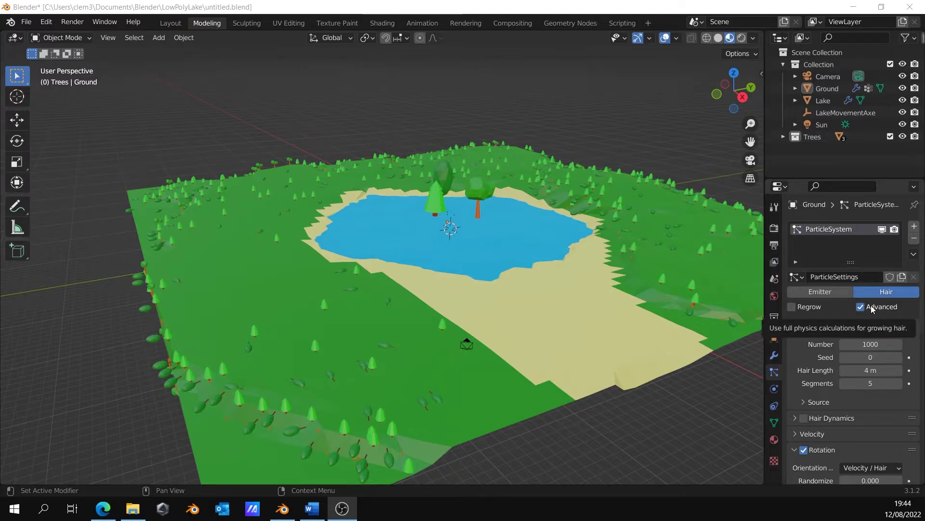
# Apply rotation and scale to Tree1
pyautogui.scroll(5, 415, 349)
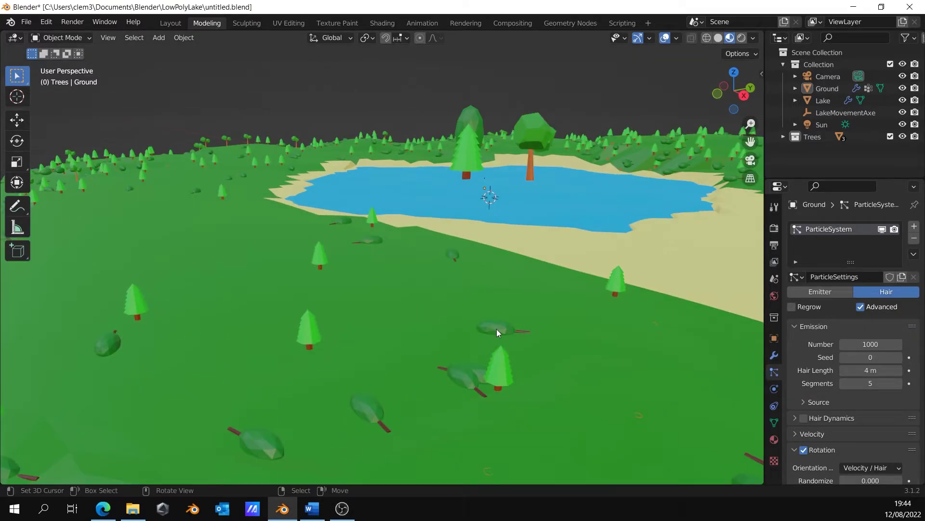
pyautogui.click(497, 329)
pyautogui.scroll(-3, 535, 279)
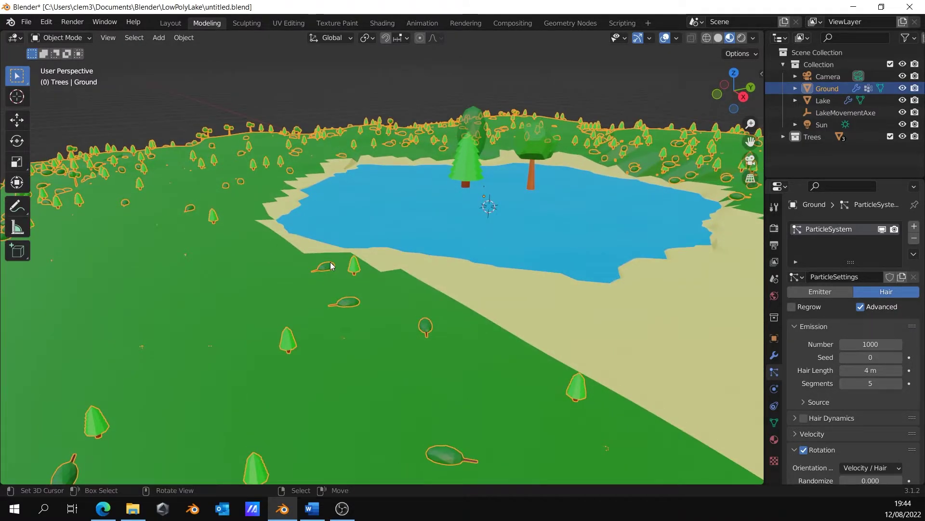
pyautogui.scroll(-4, 421, 214)
pyautogui.click(461, 162)
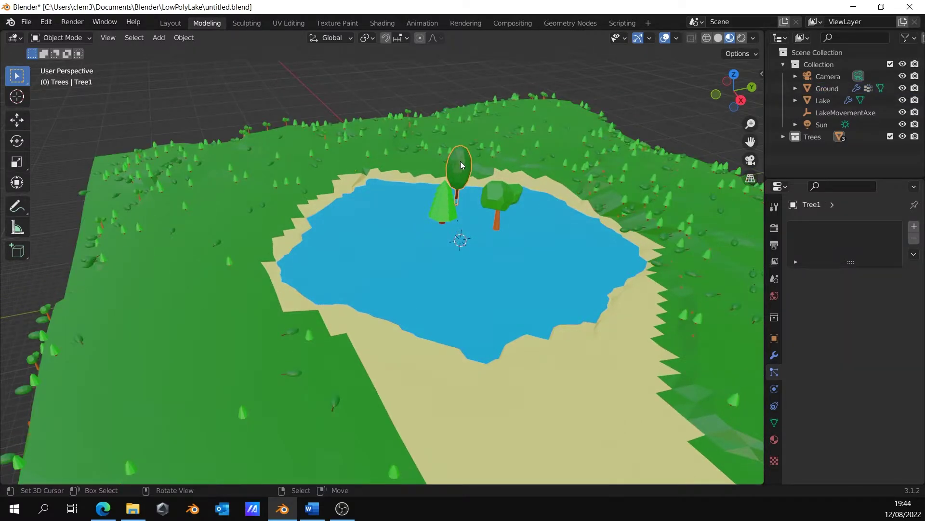
pyautogui.moveTo(460, 162); pyautogui.dragTo(476, 210, button='middle')
pyautogui.press('F3')
pyautogui.press('Return')
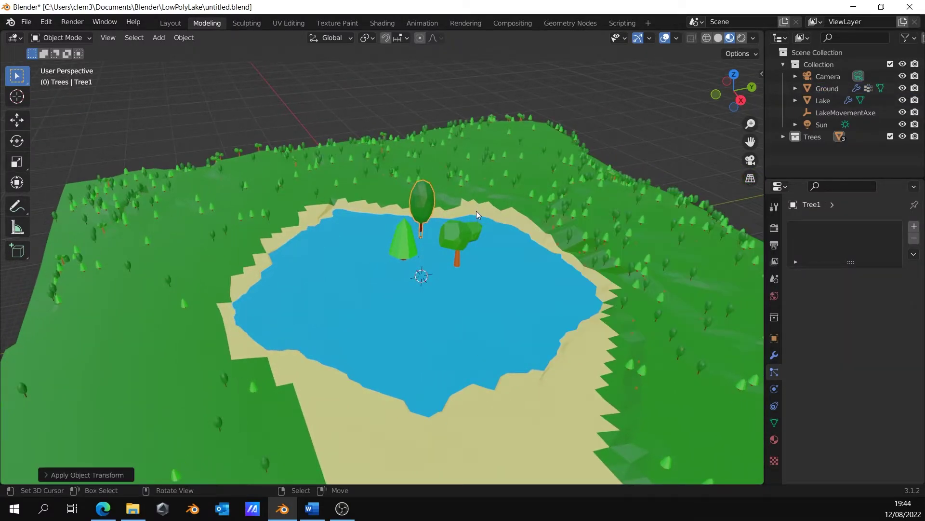
# Apply rotation and scale to the cone Tree3 and the round Tree2
pyautogui.click(393, 243)
pyautogui.press('F3')
pyautogui.press('Return')
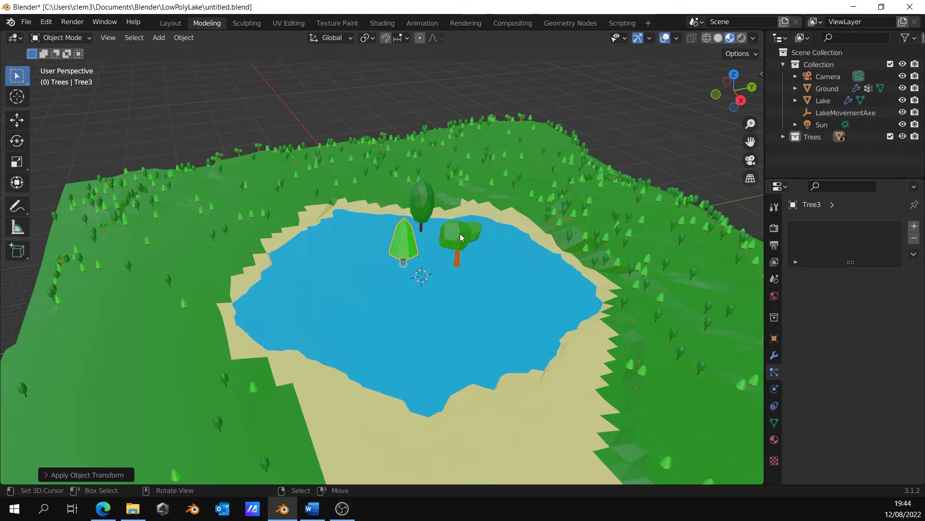
pyautogui.click(461, 236)
pyautogui.press('F3')
pyautogui.press('Return')
pyautogui.keyDown('shift'); pyautogui.moveTo(383, 288); pyautogui.dragTo(467, 208, button='middle'); pyautogui.keyUp('shift')
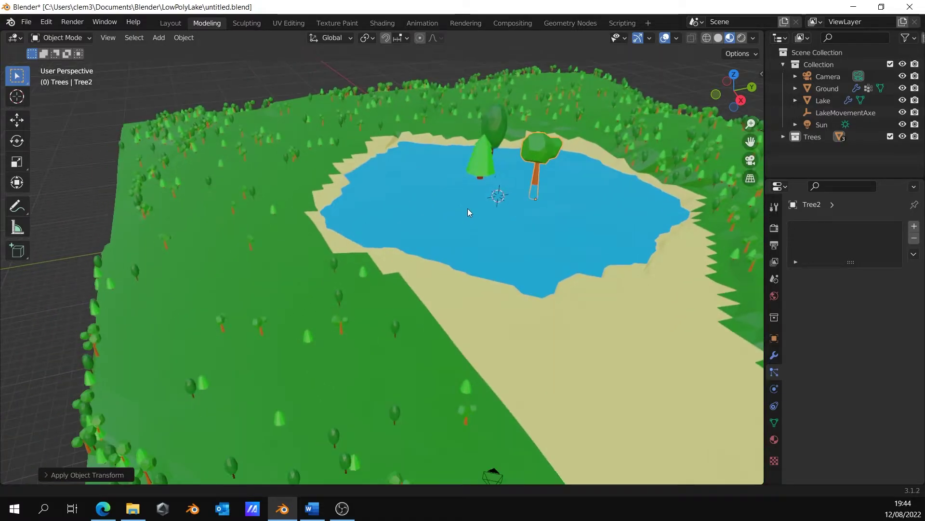
pyautogui.scroll(5, 469, 230)
pyautogui.moveTo(414, 188); pyautogui.dragTo(370, 225, button='middle')
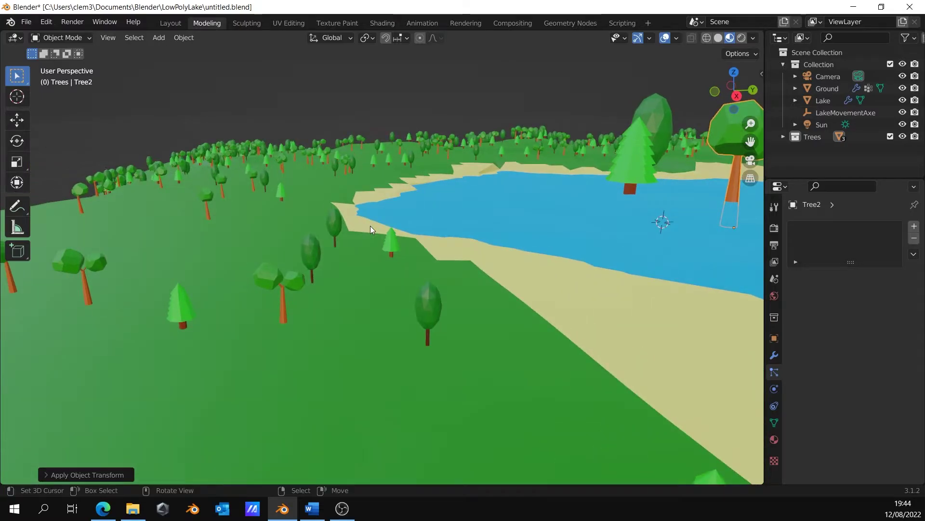
pyautogui.scroll(3, 371, 226)
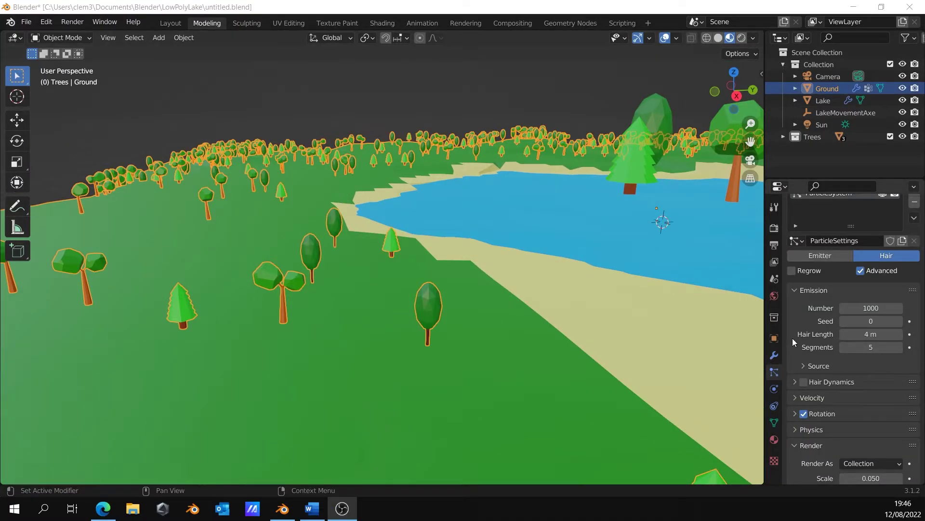
# Keep the hair length at 4 m and expand the particle Rotation settings
pyautogui.moveTo(841, 333); pyautogui.dragTo(891, 334)
pyautogui.press('Escape')
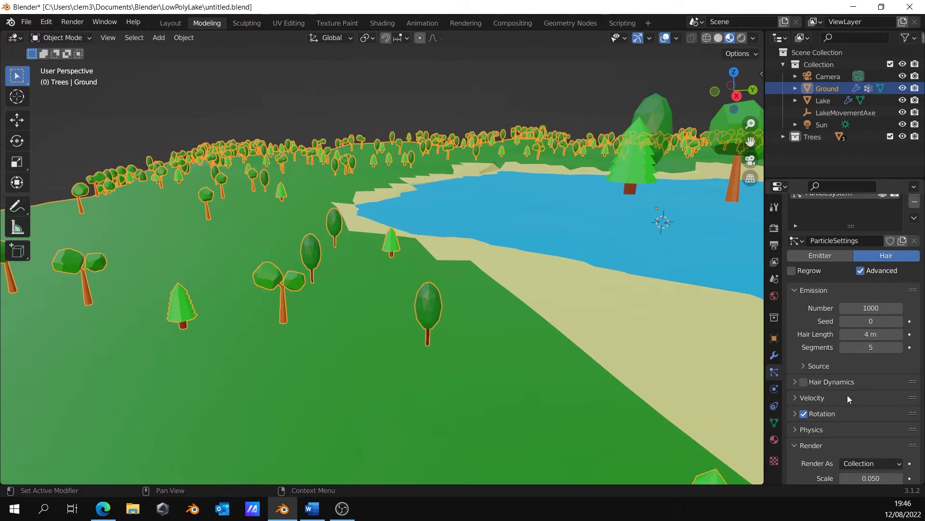
pyautogui.scroll(-5, 848, 394)
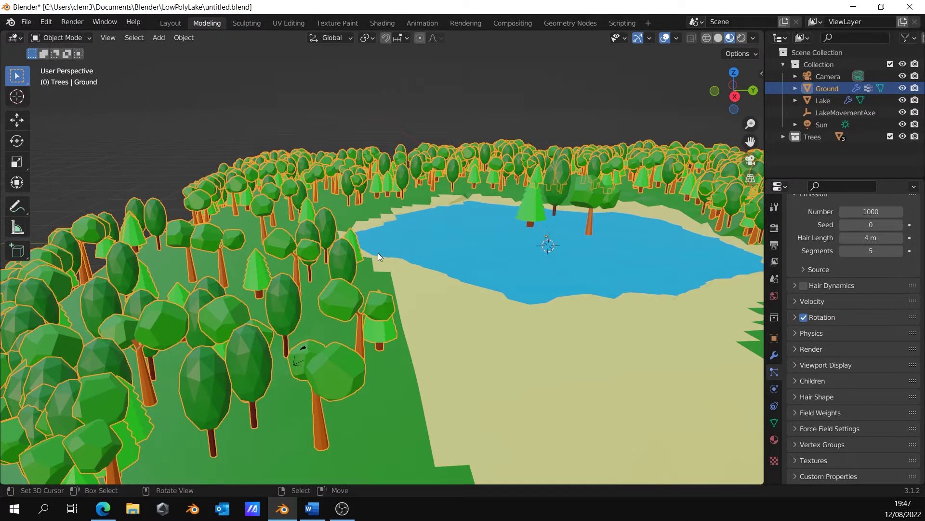
pyautogui.click(792, 318)
pyautogui.scroll(-1, 793, 318)
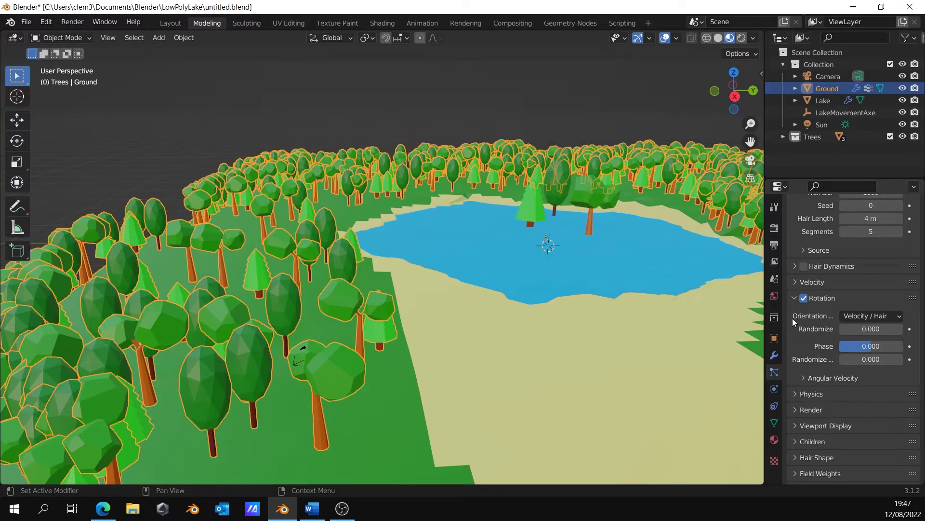
pyautogui.click(860, 316)
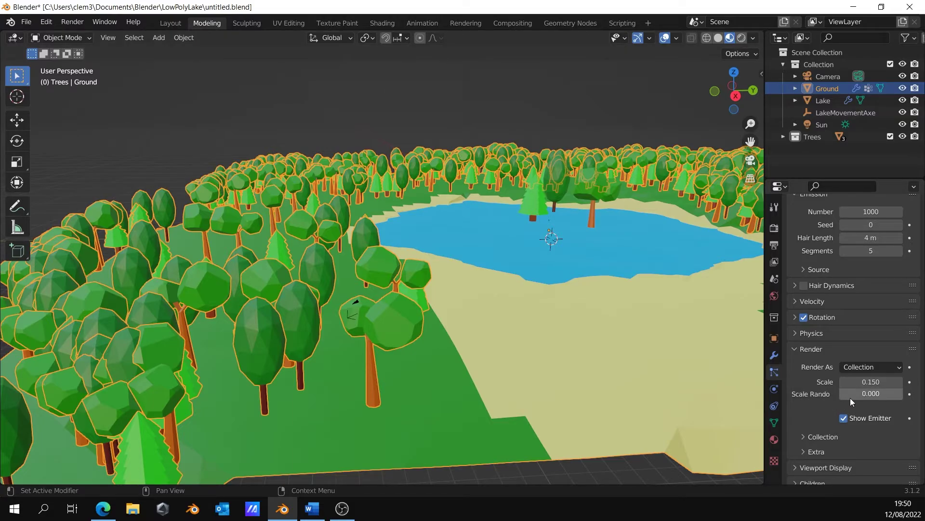
# Set particle Scale Randomness to 0.5 and Scale to 0.2
pyautogui.moveTo(865, 394); pyautogui.dragTo(897, 395)
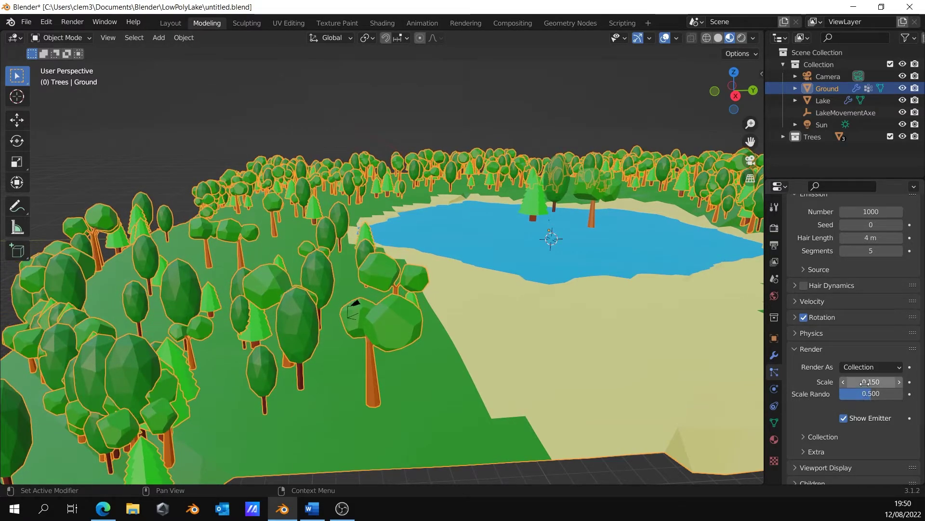
pyautogui.doubleClick(851, 381)
pyautogui.write('2')
pyautogui.press('Return')
pyautogui.moveTo(707, 331); pyautogui.dragTo(607, 301, button='middle')
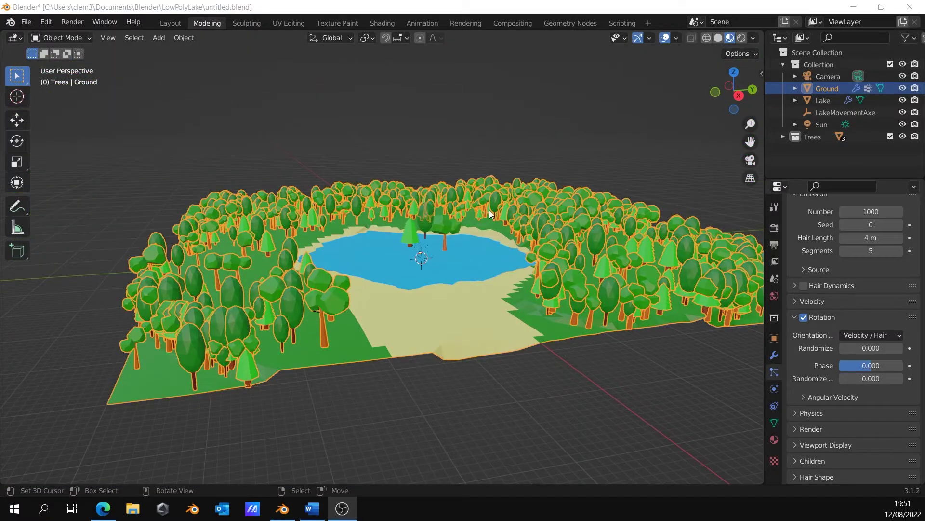
# Change the particle Orientation from Velocity / Hair to Normal
pyautogui.moveTo(614, 242); pyautogui.dragTo(582, 276, button='middle')
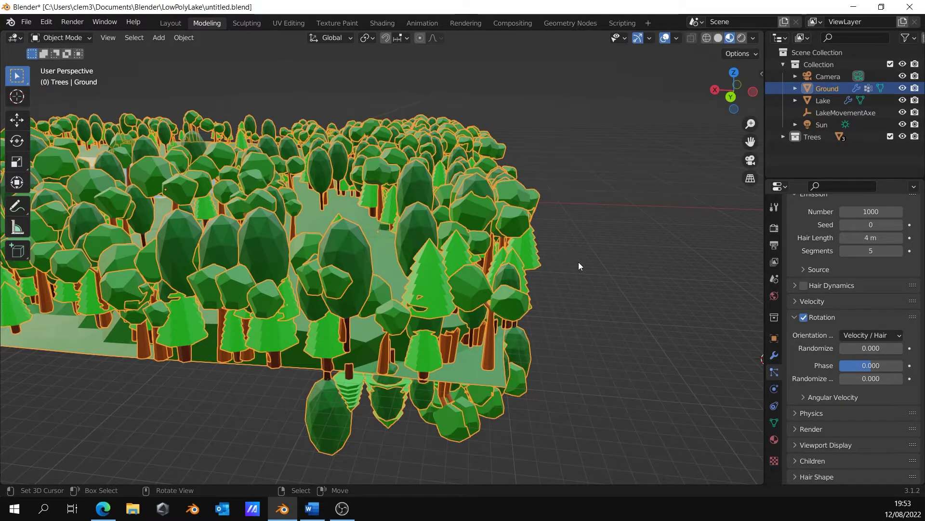
pyautogui.click(849, 335)
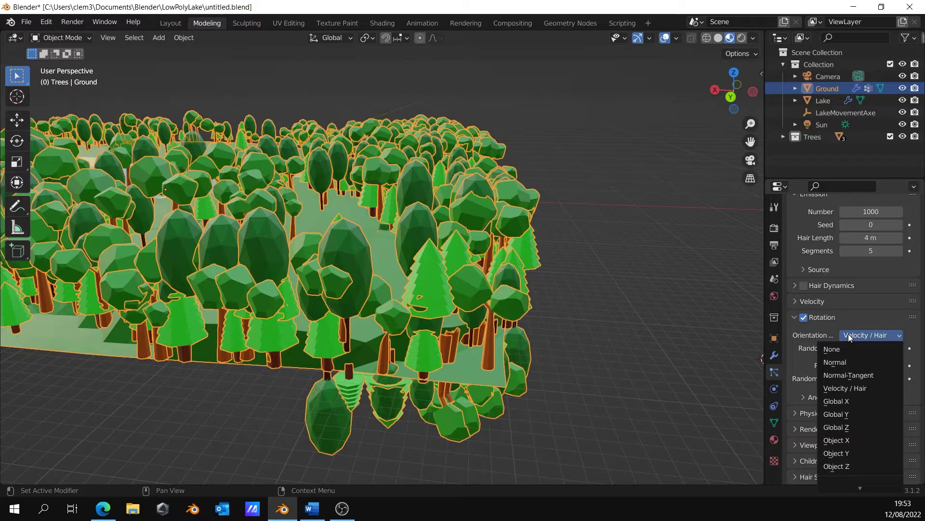
pyautogui.click(843, 363)
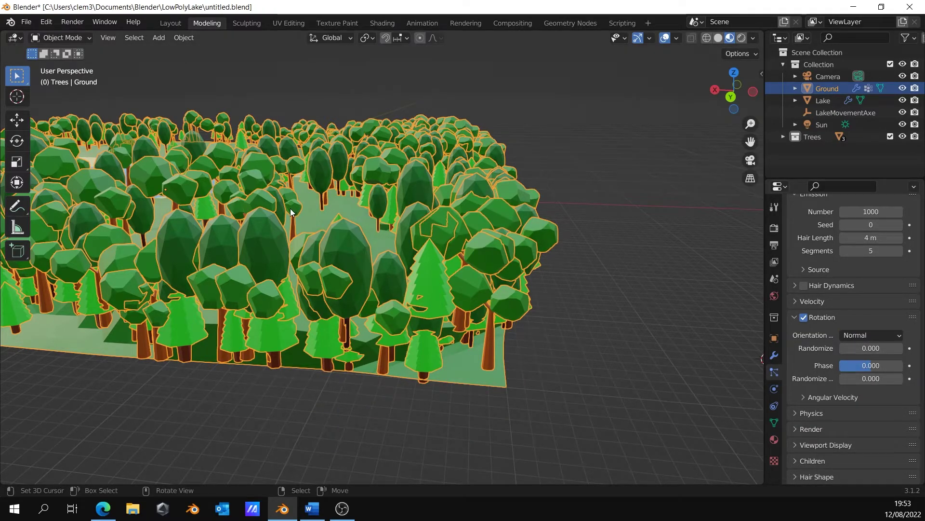
pyautogui.moveTo(487, 231); pyautogui.dragTo(430, 207, button='middle')
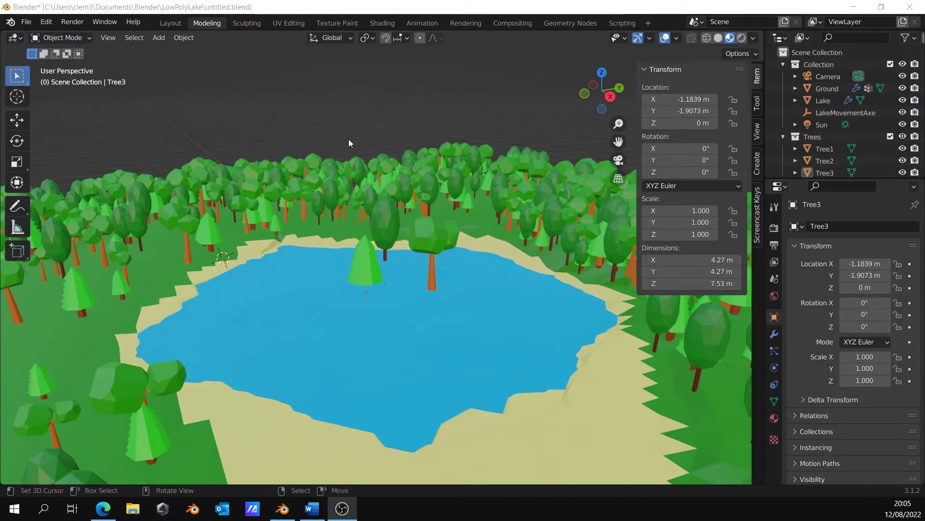
# Set Location Z of Tree1, Tree2 and Tree3 to -10 m in the N-panel
pyautogui.scroll(3, 377, 279)
pyautogui.click(354, 252)
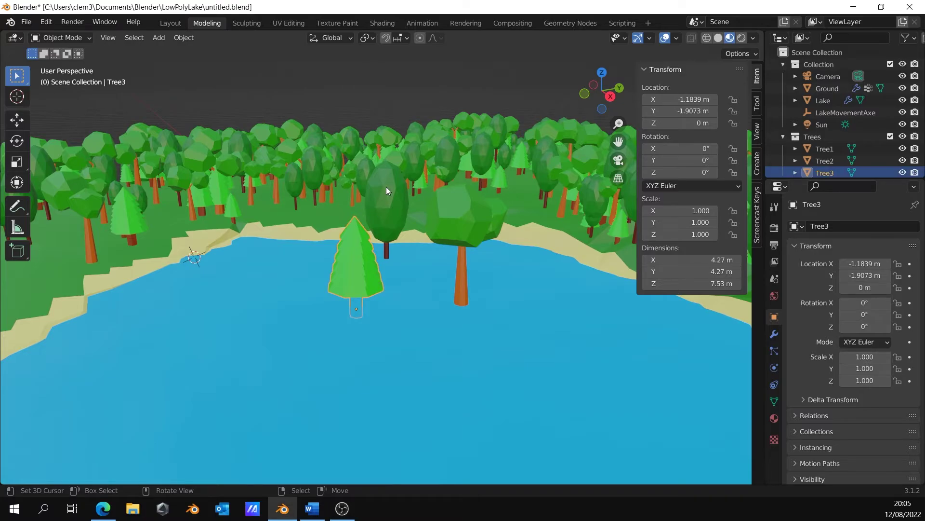
pyautogui.click(493, 227)
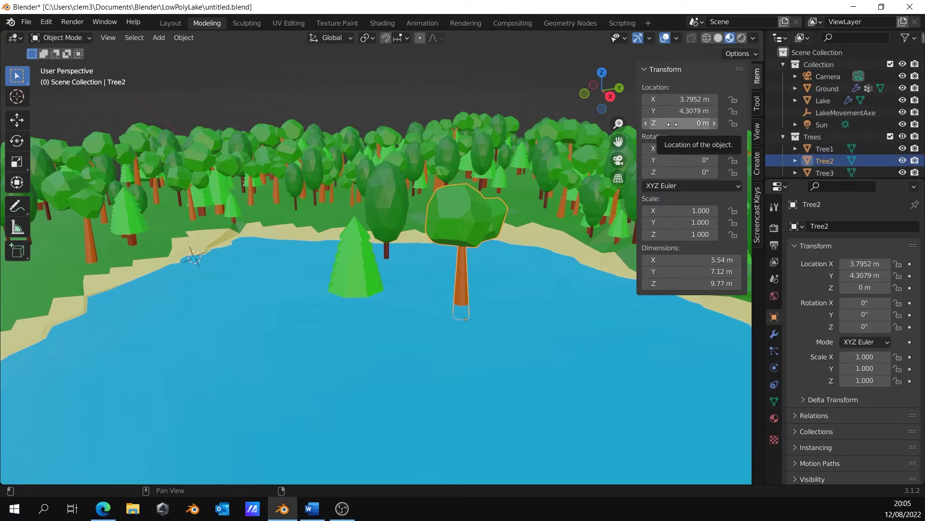
pyautogui.moveTo(673, 124); pyautogui.dragTo(672, 124)
pyautogui.click(385, 202)
pyautogui.doubleClick(673, 124)
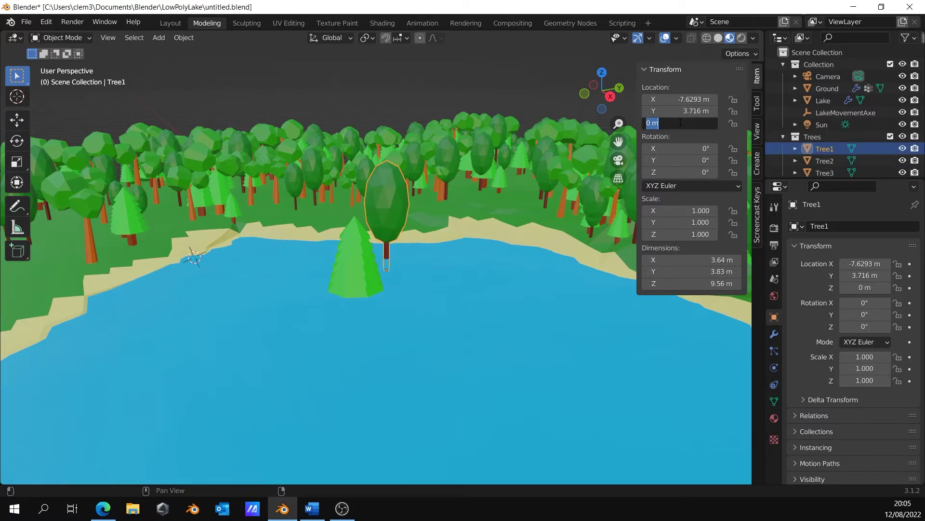
pyautogui.click(354, 260)
pyautogui.doubleClick(681, 126)
pyautogui.press('BackSpace')
pyautogui.write('-10')
pyautogui.press('Return')
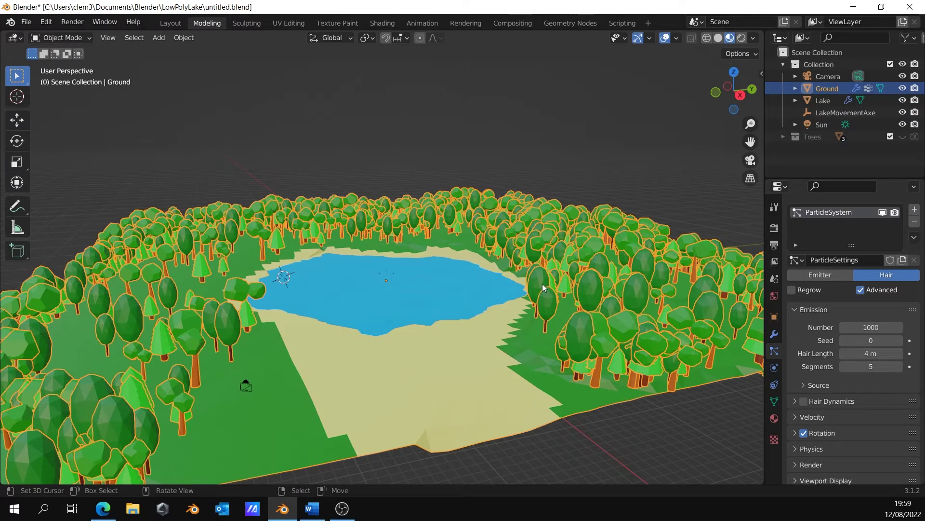
pyautogui.moveTo(542, 283); pyautogui.dragTo(553, 296, button='middle')
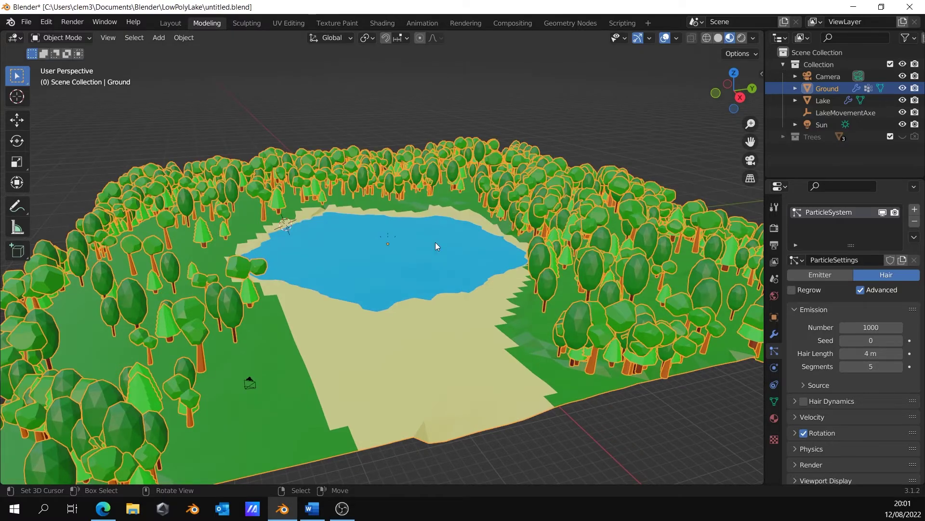